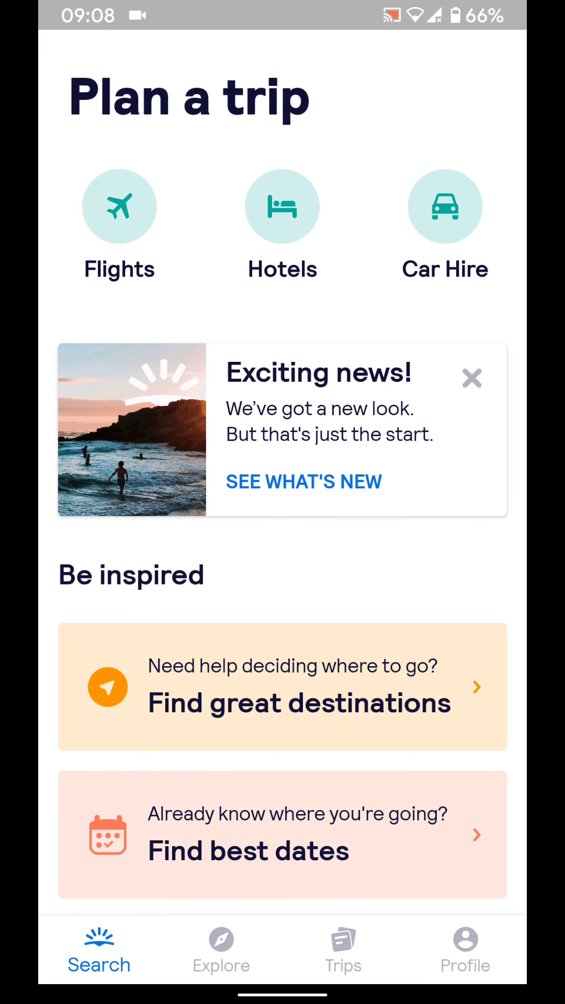
Step: Open Recents and bring up the Skyscanner card's app menu
left_click_drag(289, 987, 315, 684)
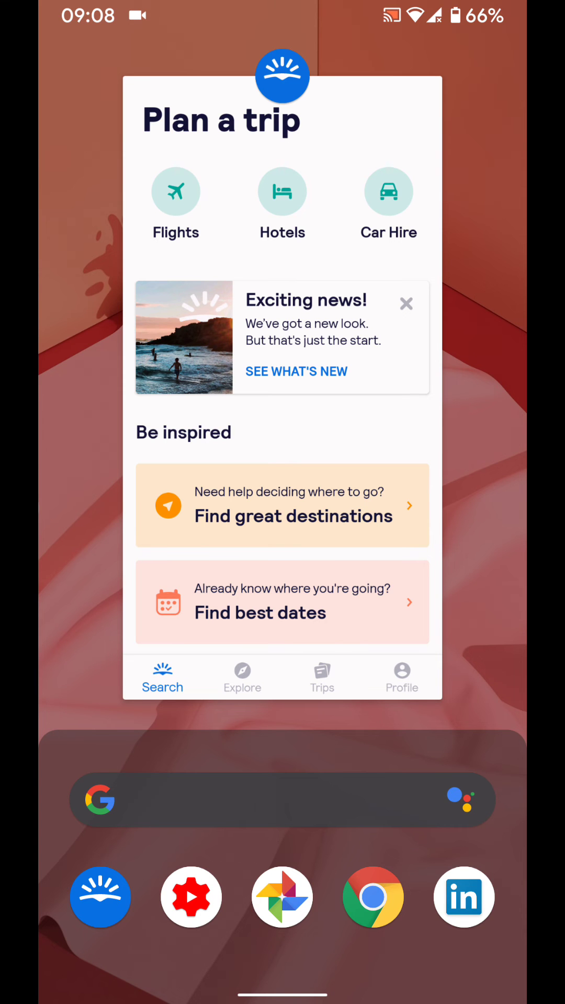
left_click(282, 75)
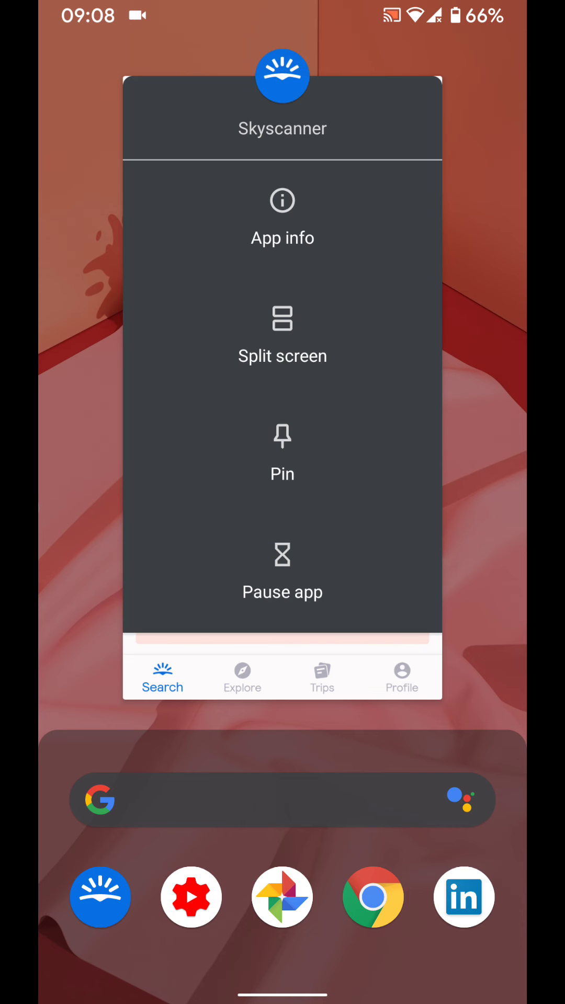
Step: Split-screen Skyscanner on top, then launch Calculator from the app drawer below
left_click(334, 345)
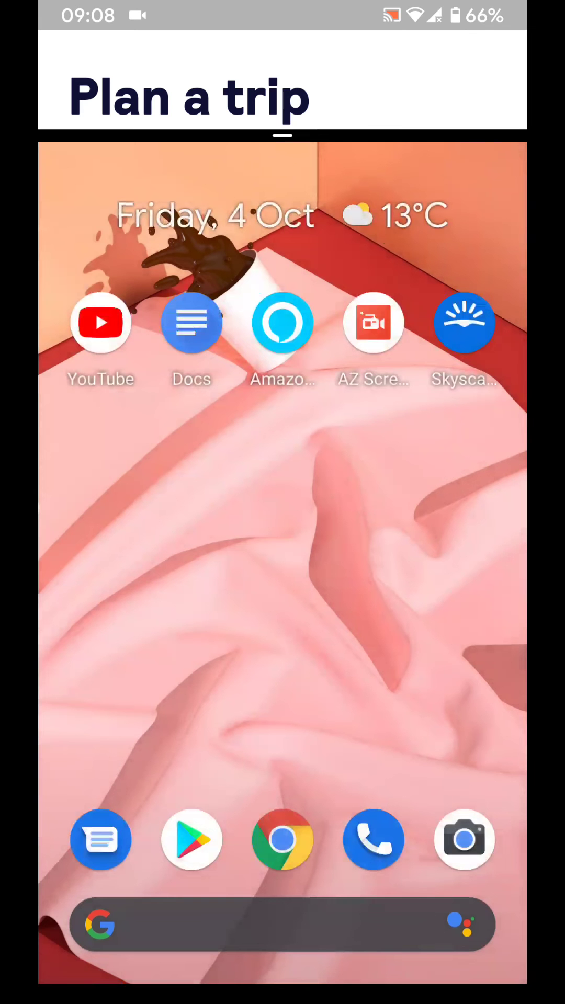
left_click_drag(335, 809, 358, 421)
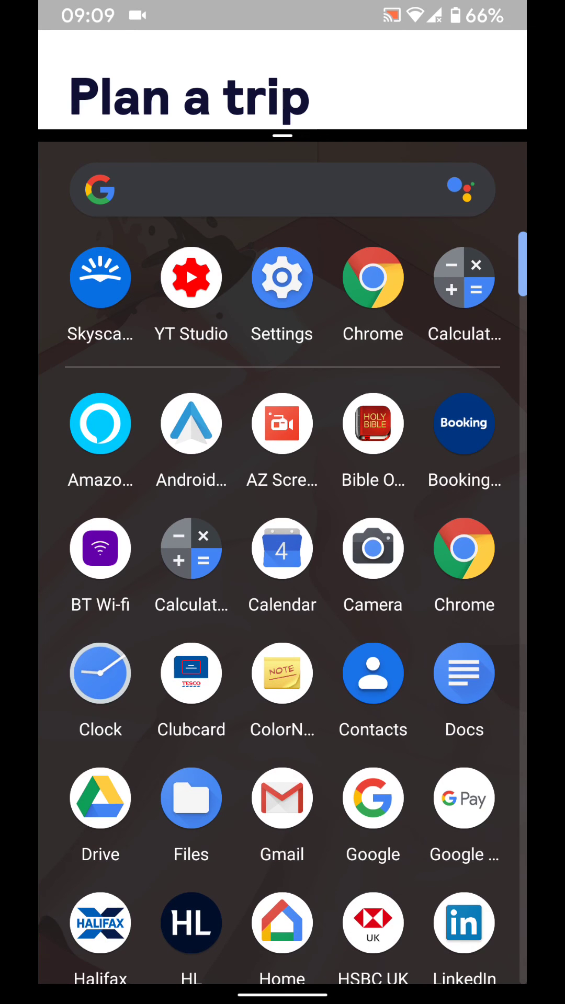
left_click(190, 558)
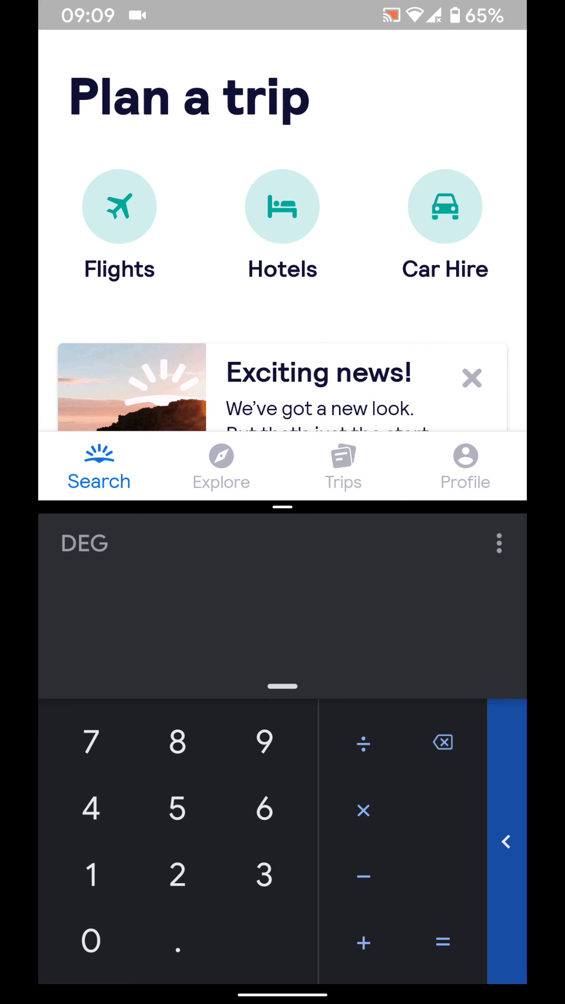
Step: Drag the divider down to end split screen, leaving Skyscanner full-screen
left_click_drag(283, 507, 276, 972)
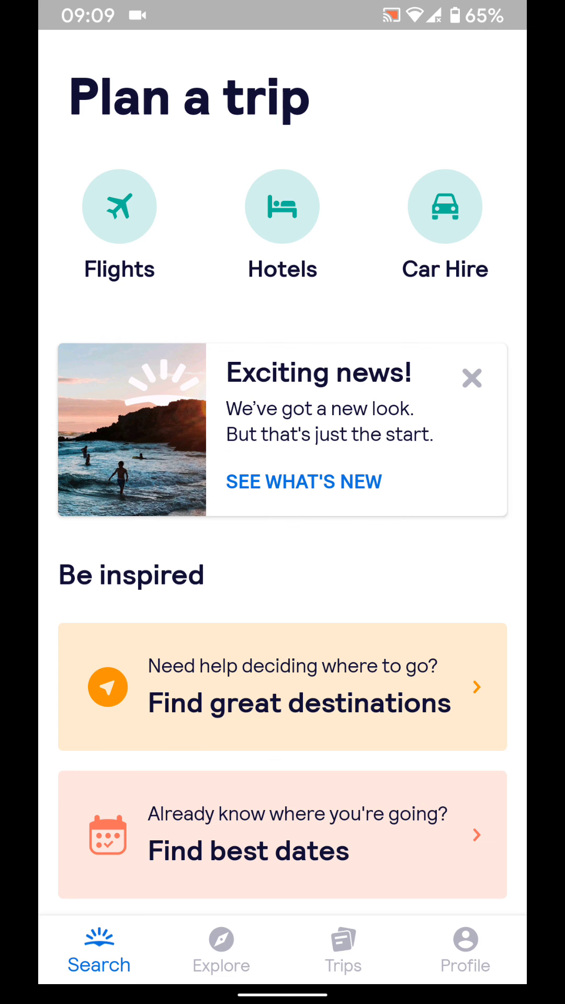